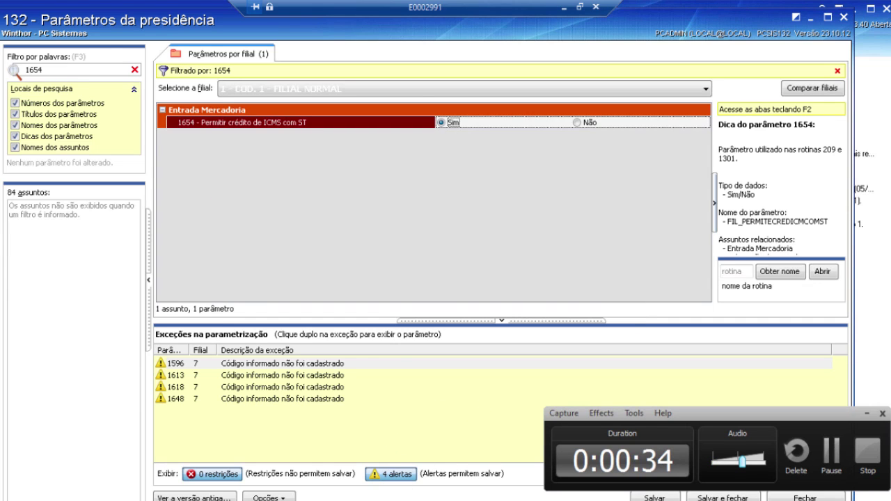
# Step: Close the presidency parameters and examine the ICMS, ICMS credit and ST columns in the compressor's entry tax record
pyautogui.click(867, 414)
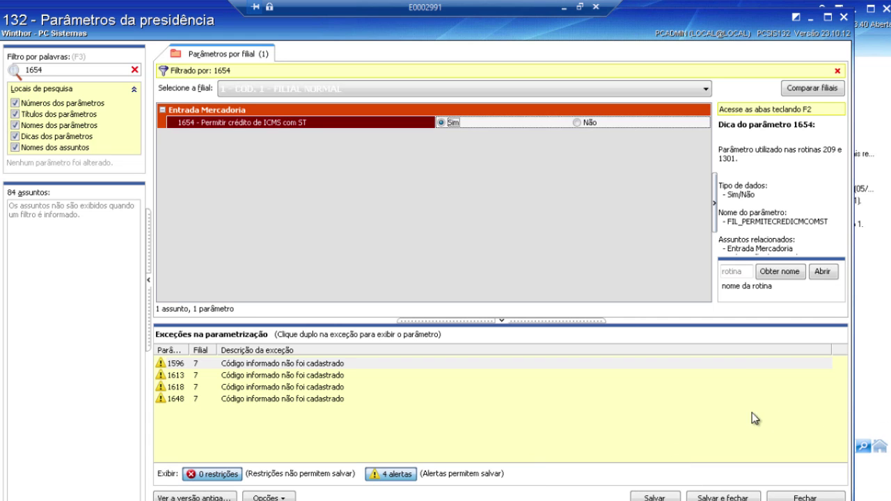
pyautogui.click(844, 17)
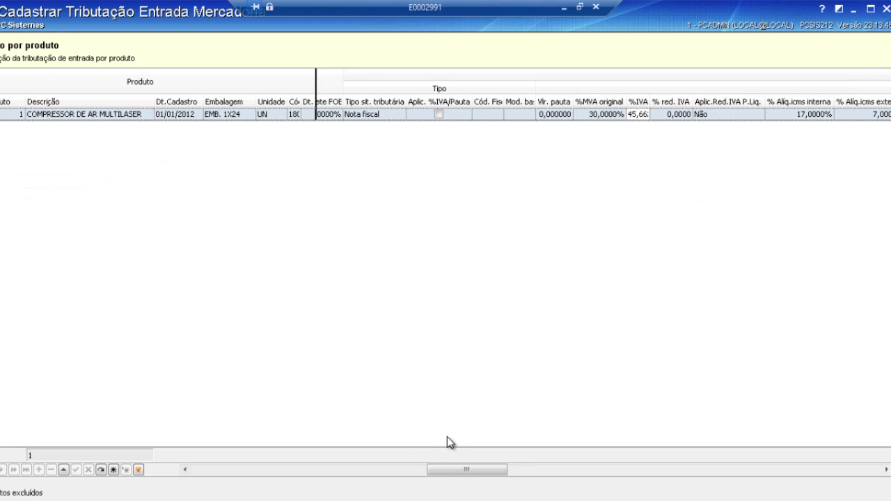
pyautogui.moveTo(448, 471); pyautogui.dragTo(172, 473)
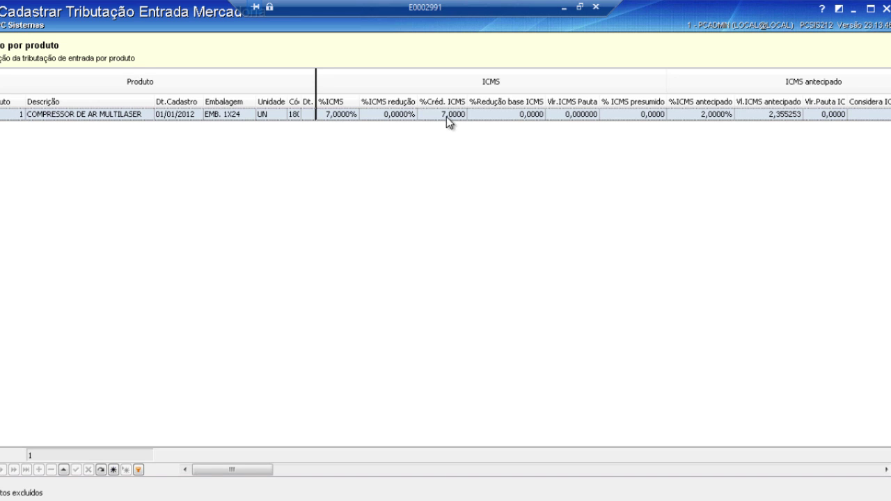
pyautogui.moveTo(255, 471); pyautogui.dragTo(494, 477)
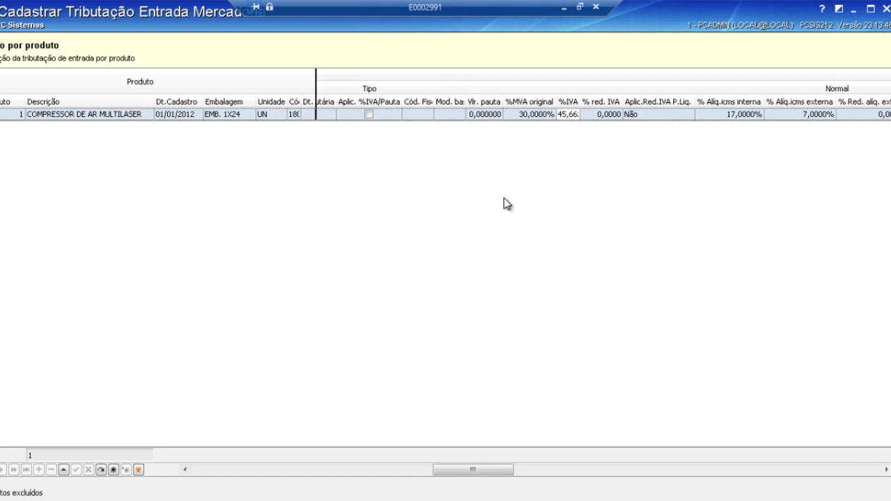
# Step: Switch to routine 220 and start a normal-entry purchase order for supplier BELLIZ IND. COM. IMP. E EXP. LTDA
pyautogui.hotkey('alt', 'Tab')
pyautogui.hotkey('alt', 'Tab')
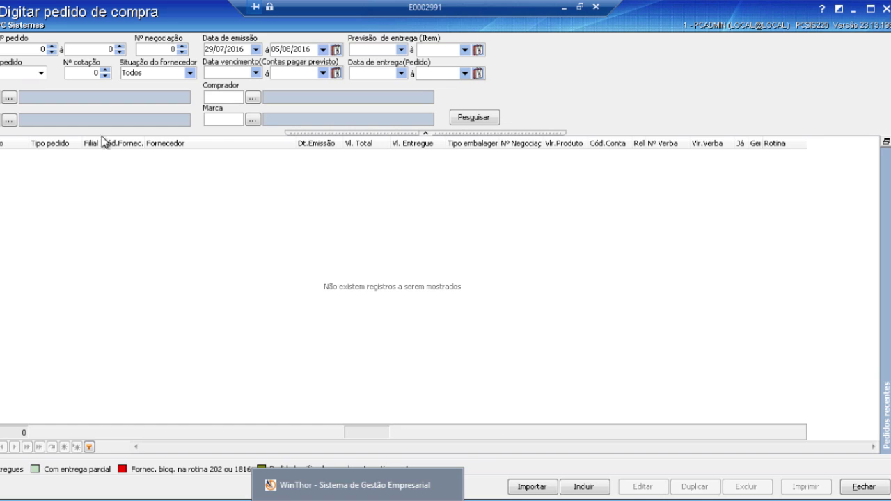
pyautogui.click(585, 487)
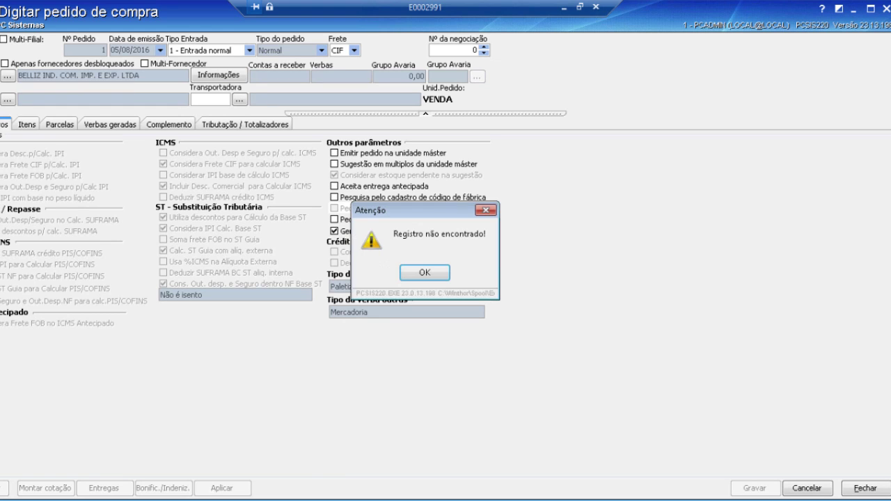
pyautogui.click(423, 272)
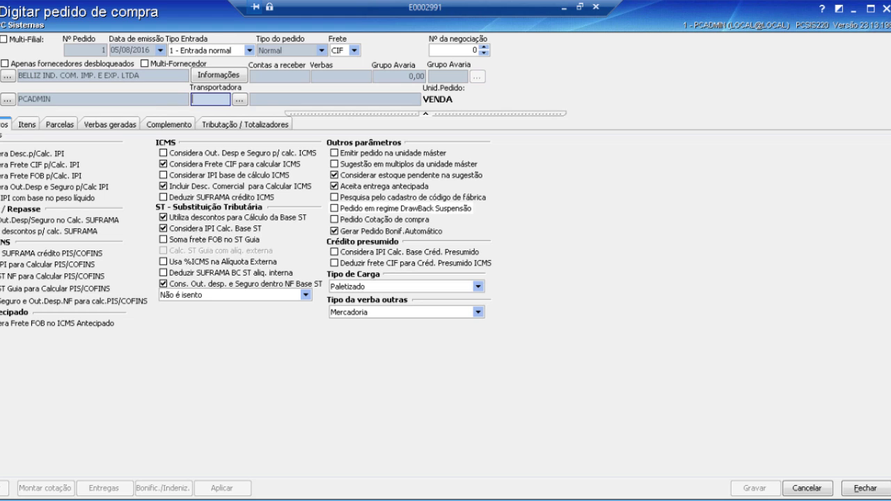
# Step: Open item inclusion for the purchase order and search for the supplier's products
pyautogui.click(28, 128)
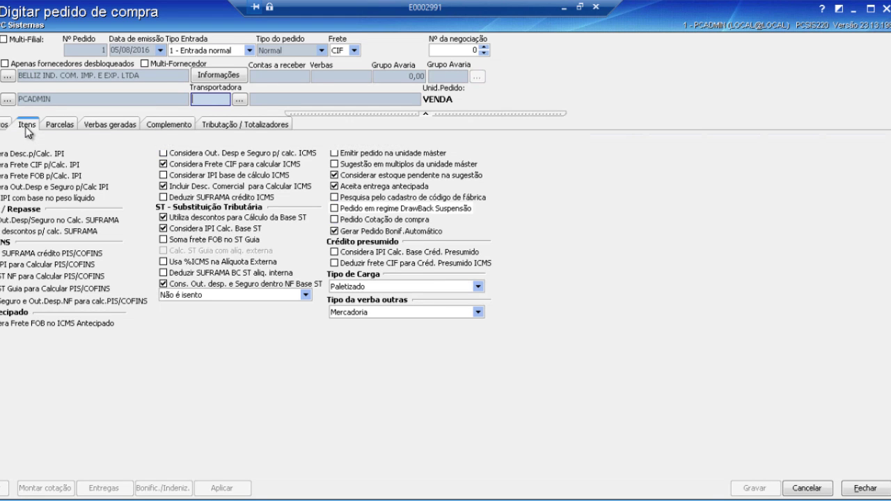
pyautogui.click(617, 140)
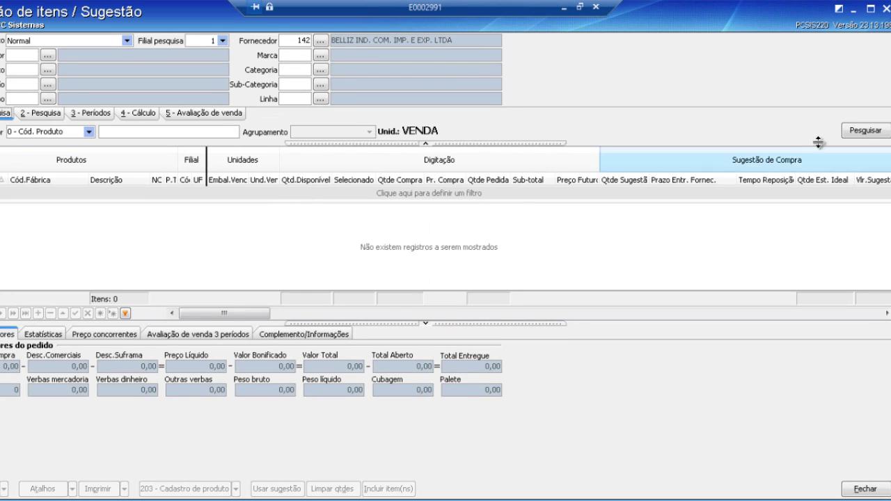
pyautogui.click(863, 130)
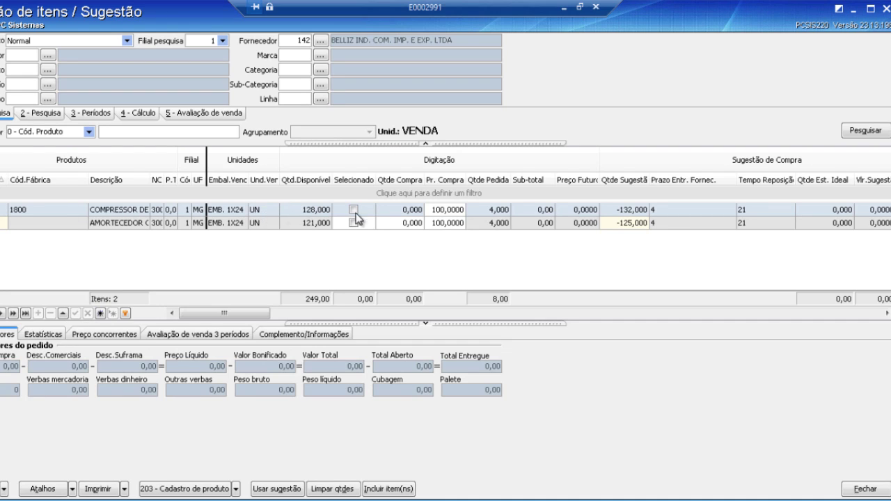
# Step: Set the purchase quantity of COMPRESSOR DE AR MULTILASER to 5 and open its price and tax details
pyautogui.click(393, 210)
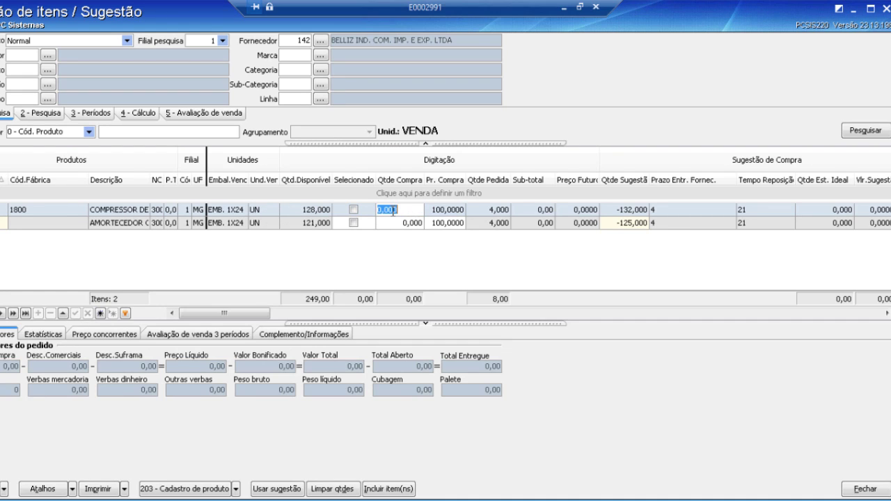
pyautogui.write('5')
pyautogui.press('Return')
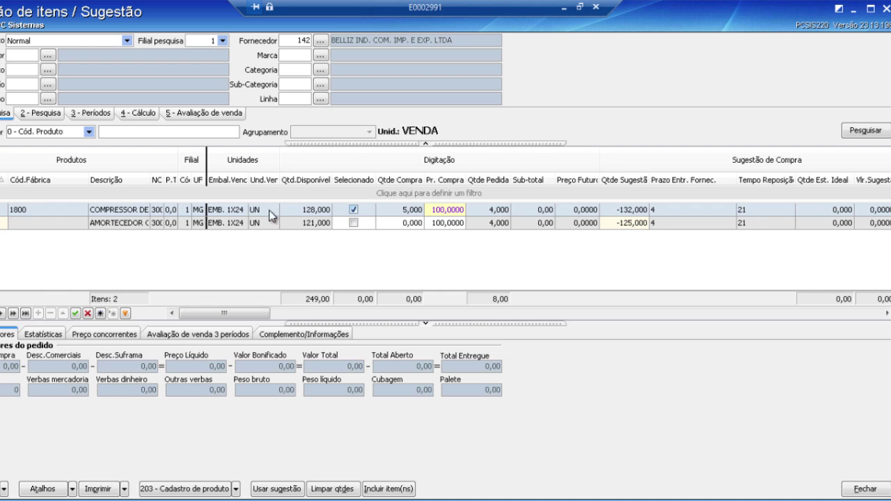
pyautogui.doubleClick(264, 212)
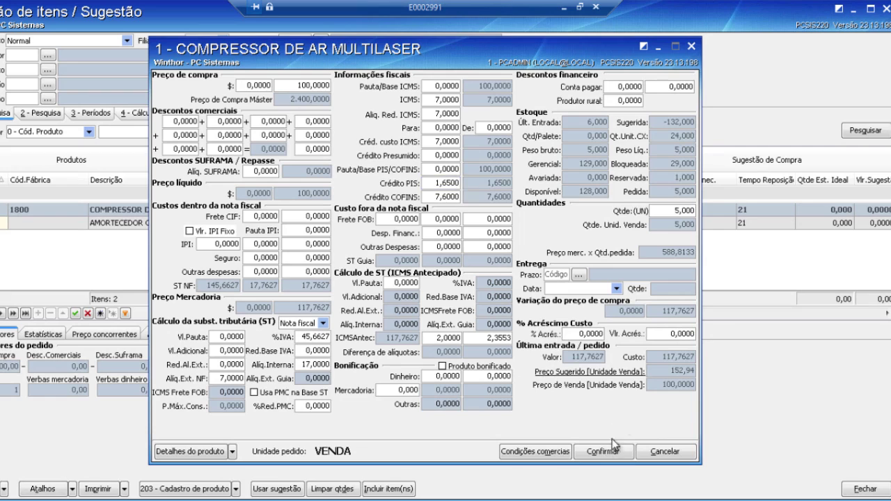
pyautogui.click(598, 450)
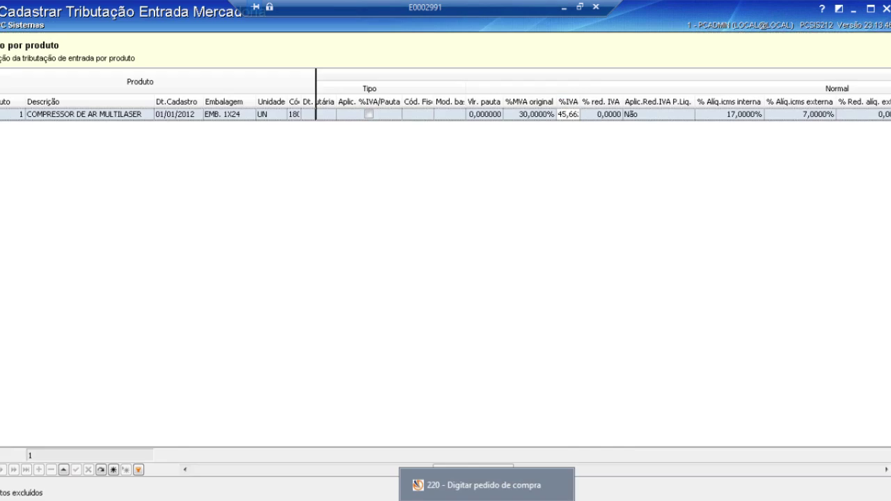
# Step: Switch to routine 212, return to its product taxation options and proceed with Tributação por filial
pyautogui.click(487, 486)
pyautogui.hotkey('alt', 'Tab')
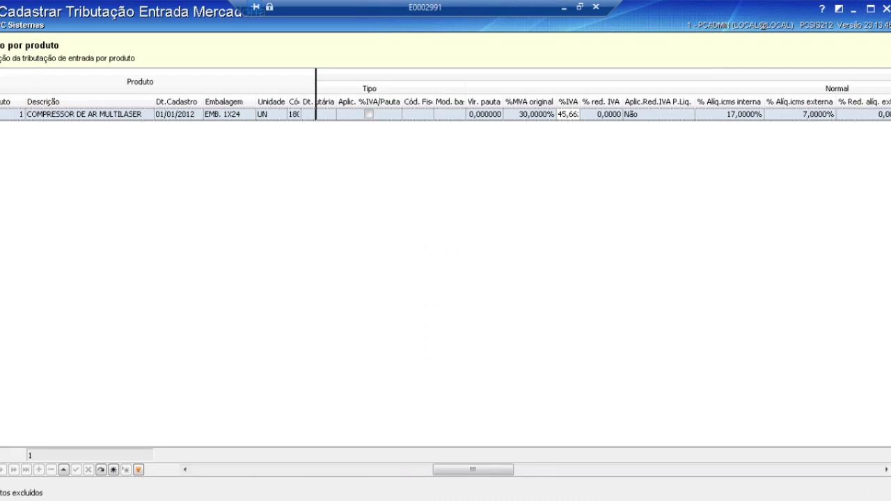
pyautogui.press('BackSpace')
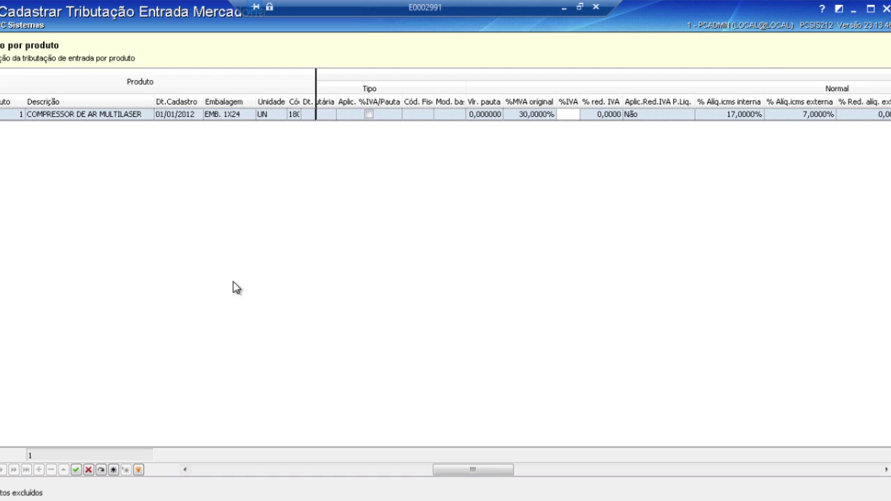
pyautogui.click(855, 11)
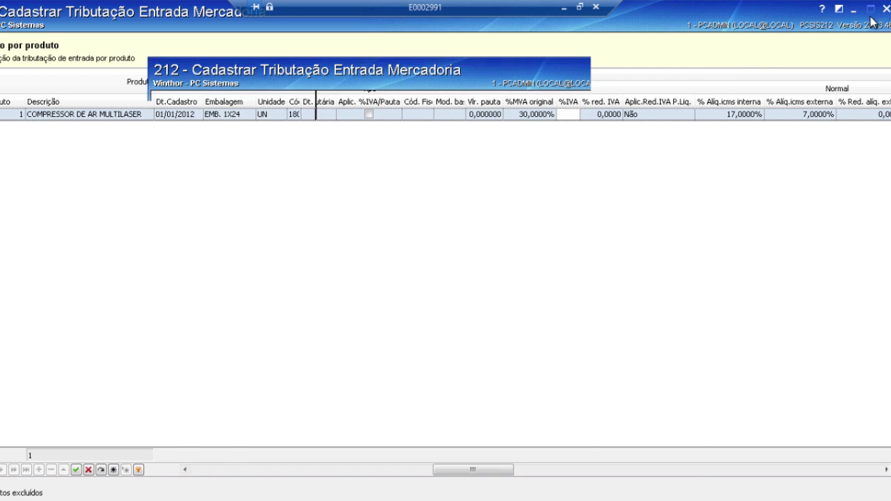
pyautogui.click(564, 459)
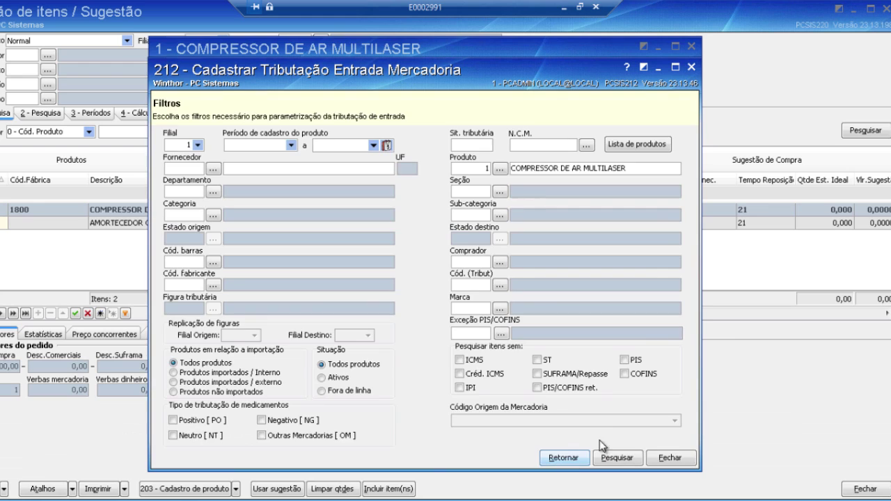
pyautogui.click(563, 457)
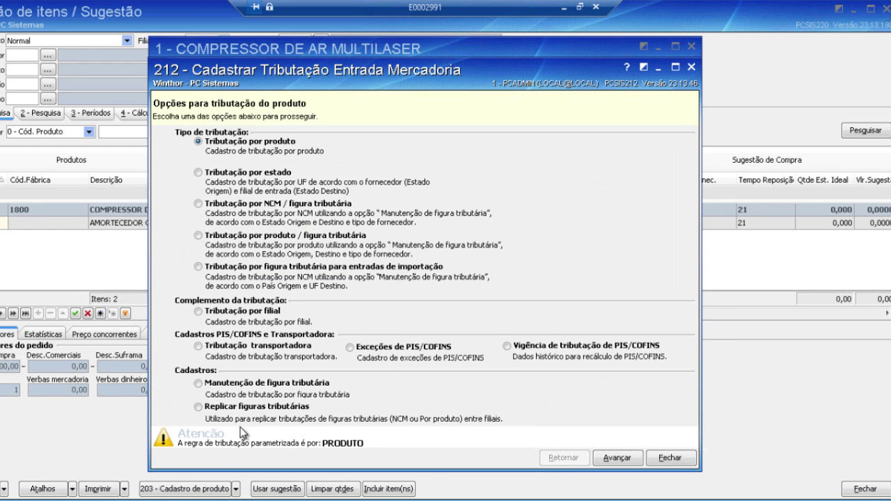
pyautogui.click(199, 312)
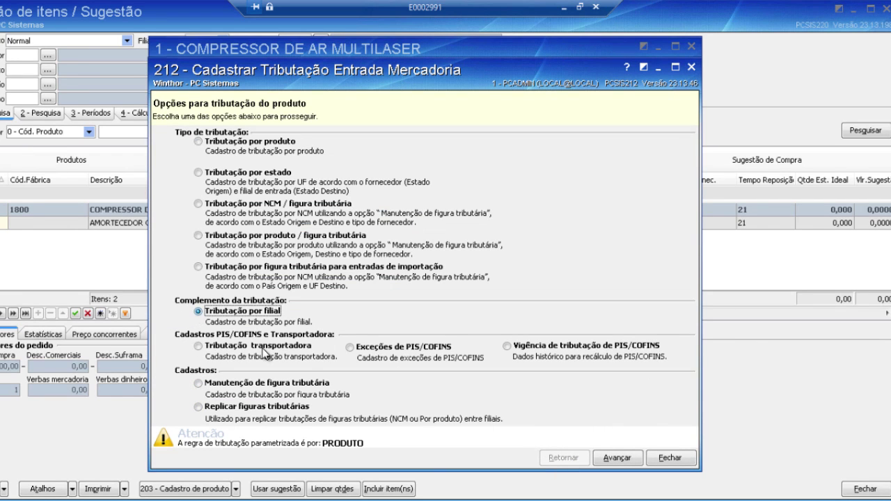
pyautogui.click(603, 458)
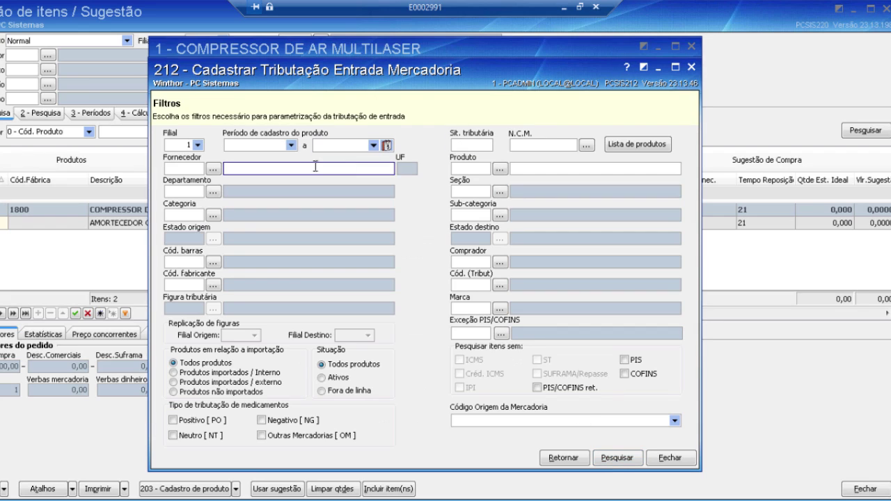
# Step: Search the branch taxation of product 1 for filial 1 and maximize the window
pyautogui.click(464, 168)
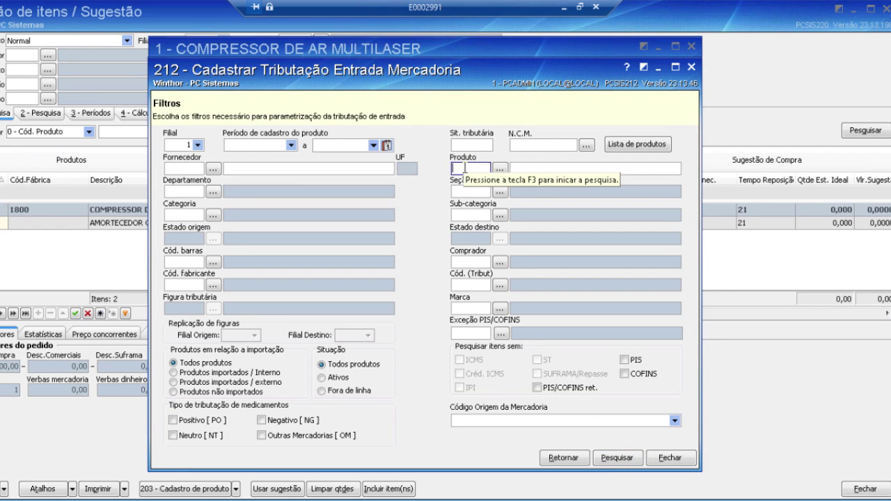
pyautogui.write('1')
pyautogui.press('Tab')
pyautogui.click(617, 458)
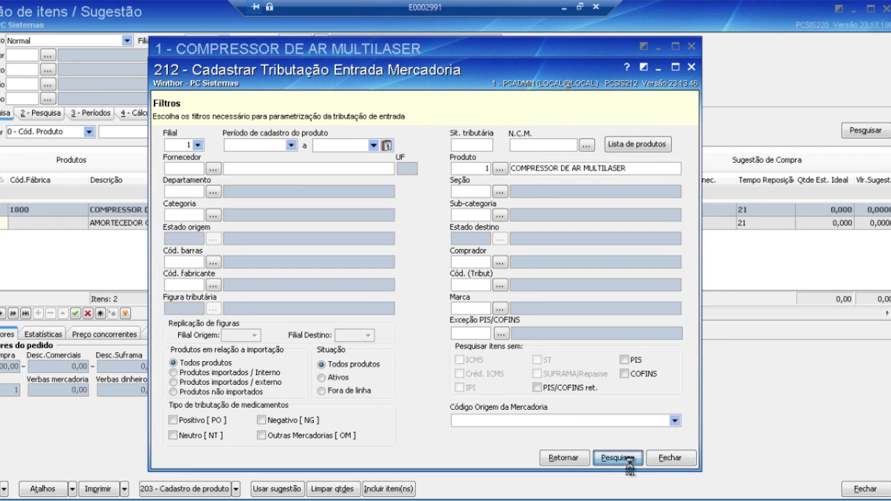
pyautogui.click(675, 67)
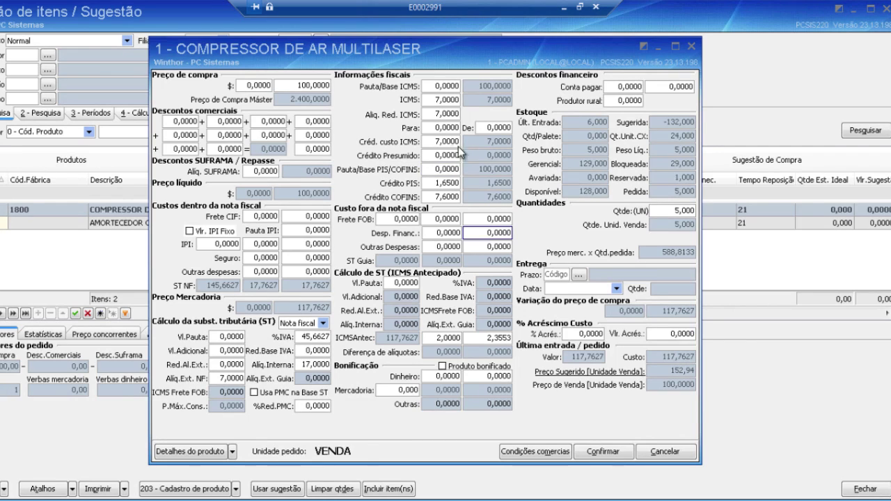
# Step: Examine the ICMS and Créd. custo ICMS fields in the compressor's purchase order details
pyautogui.click(441, 100)
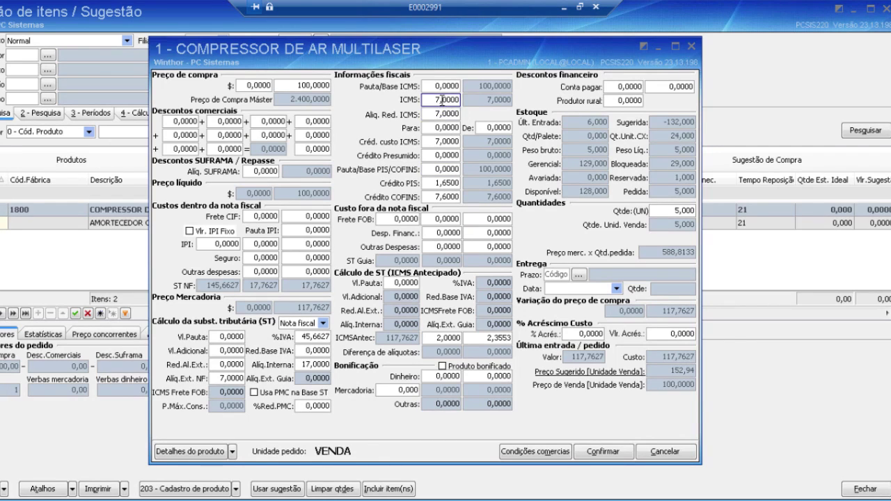
pyautogui.click(447, 169)
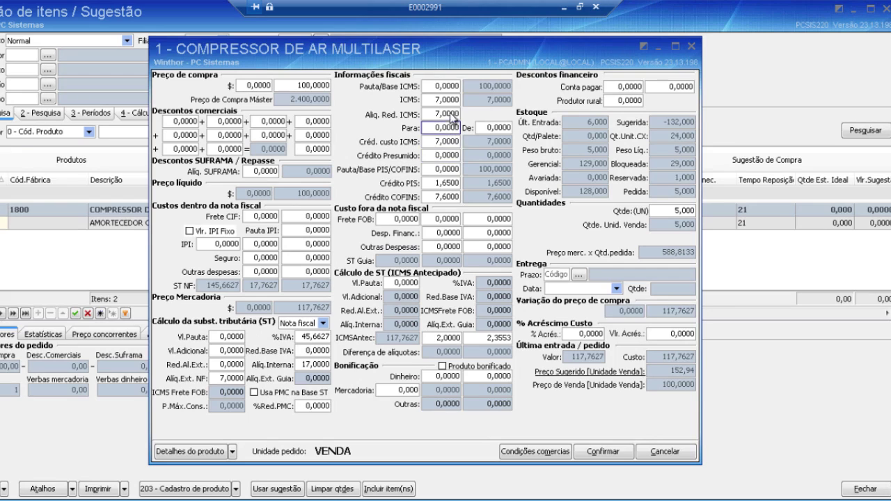
pyautogui.click(429, 141)
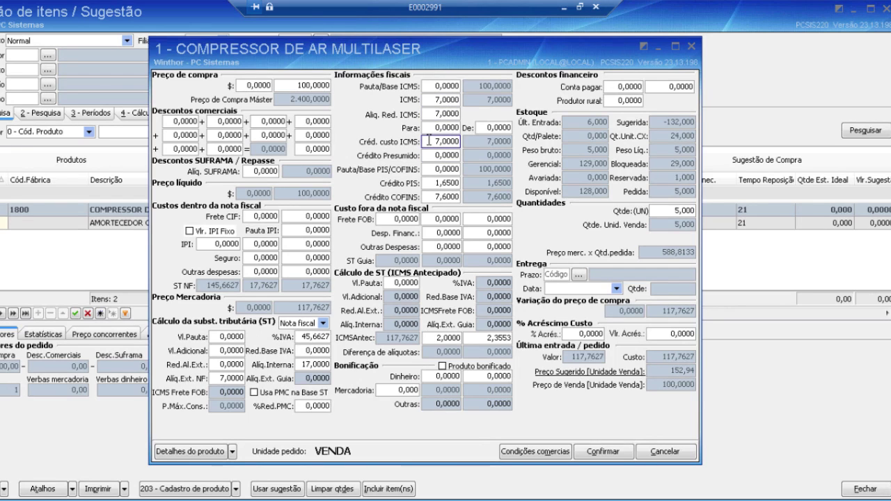